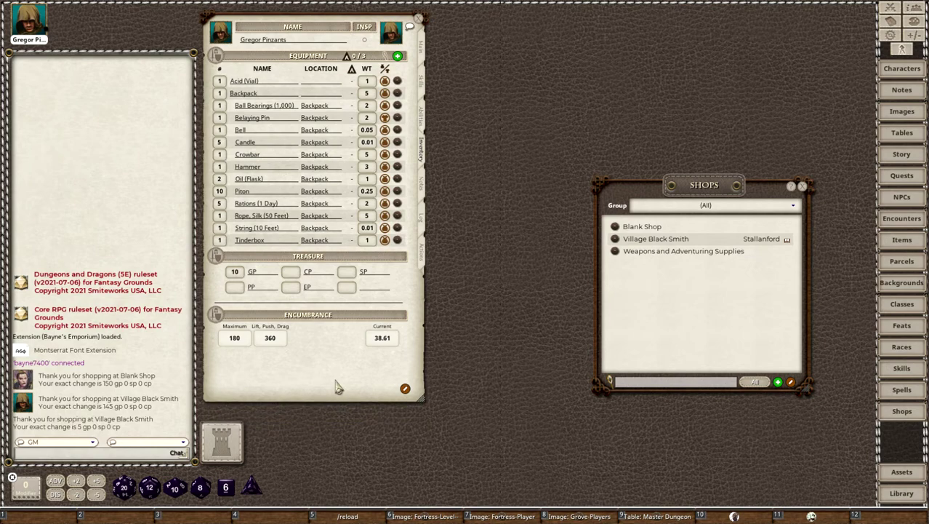
- Open the Blank Shop record to examine its store inventory and purchase layout, and close it
{"action": "mouse_move", "coordinate": [336, 384]}
{"action": "left_mouse_down"}
{"action": "mouse_move", "coordinate": [312, 387]}
{"action": "mouse_move", "coordinate": [335, 393]}
{"action": "left_mouse_up"}
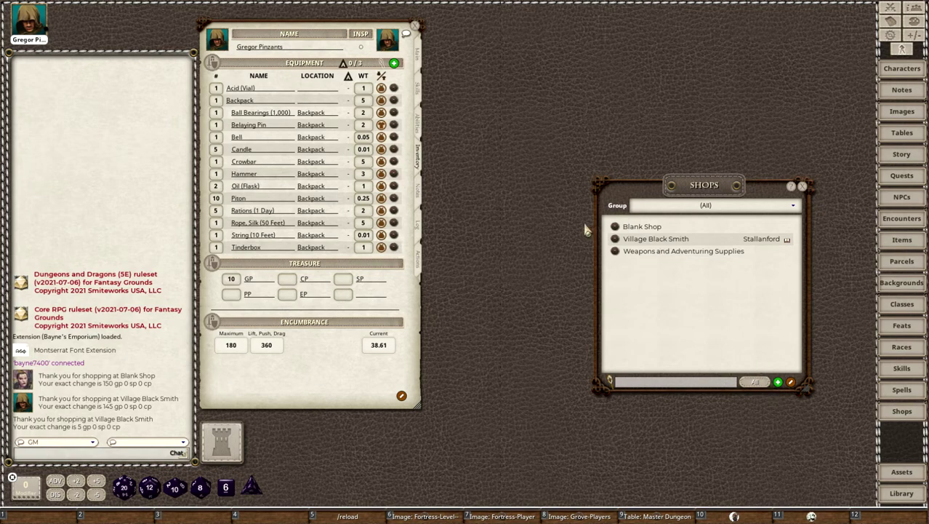
{"action": "left_click", "coordinate": [643, 227]}
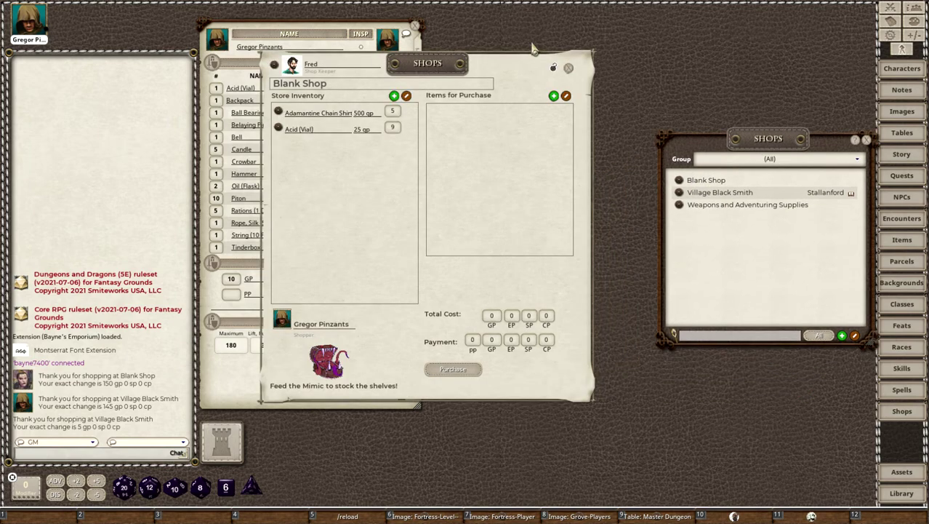
{"action": "left_click_drag", "start_coordinate": [533, 48], "coordinate": [718, 47]}
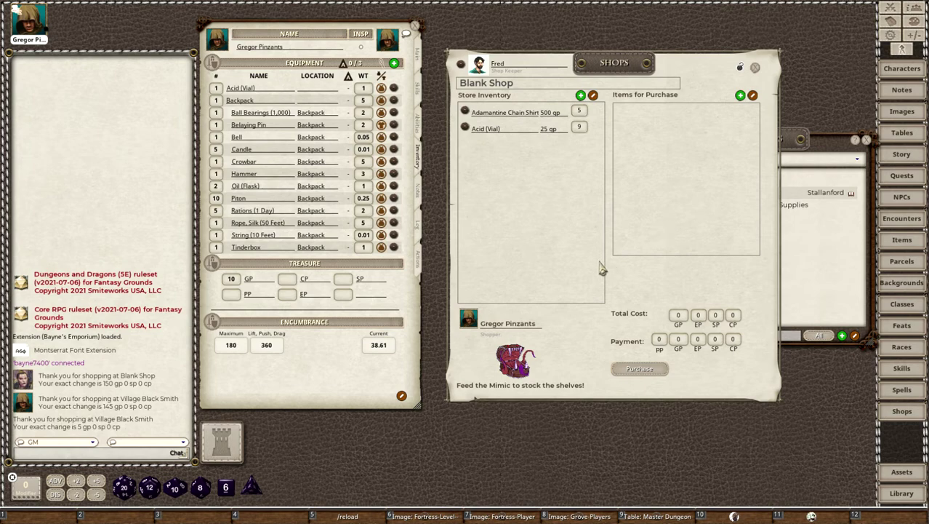
{"action": "left_click_drag", "start_coordinate": [474, 230], "coordinate": [360, 215]}
{"action": "left_click_drag", "start_coordinate": [469, 206], "coordinate": [529, 206]}
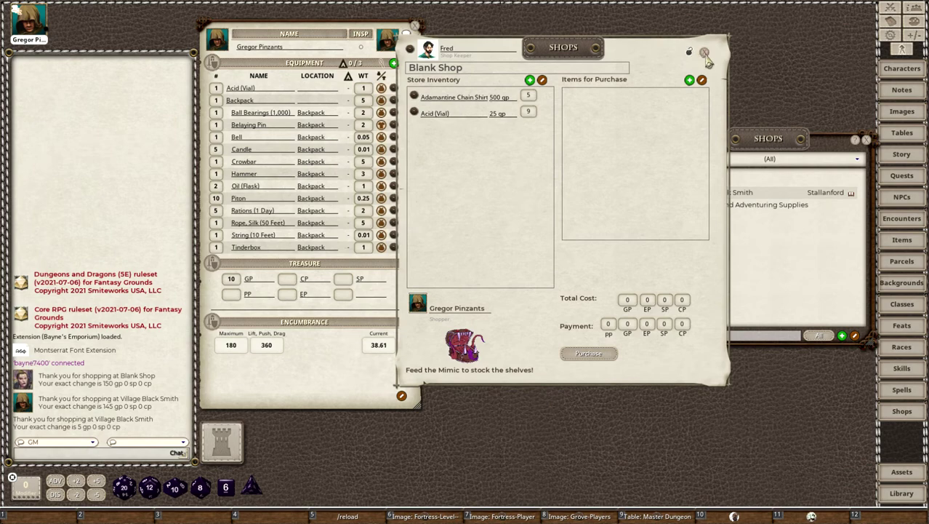
{"action": "left_click", "coordinate": [701, 52]}
- Create a new shop record and place its window beside the shops list
{"action": "left_click", "coordinate": [843, 336]}
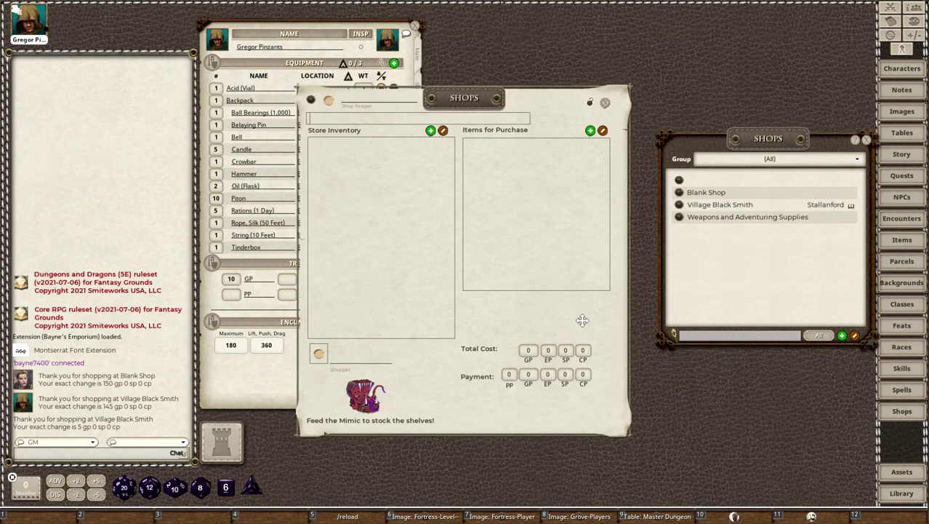
{"action": "left_click_drag", "start_coordinate": [564, 331], "coordinate": [580, 295]}
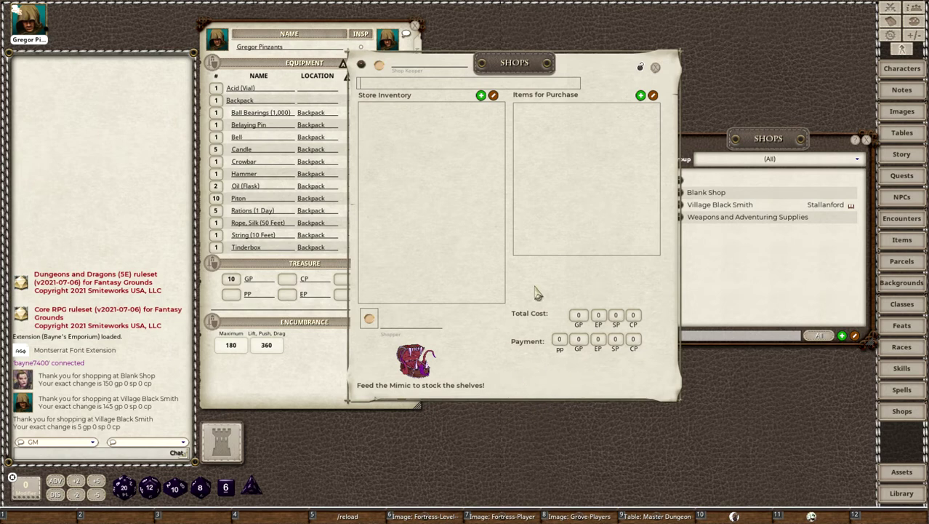
{"action": "left_click_drag", "start_coordinate": [566, 269], "coordinate": [586, 248]}
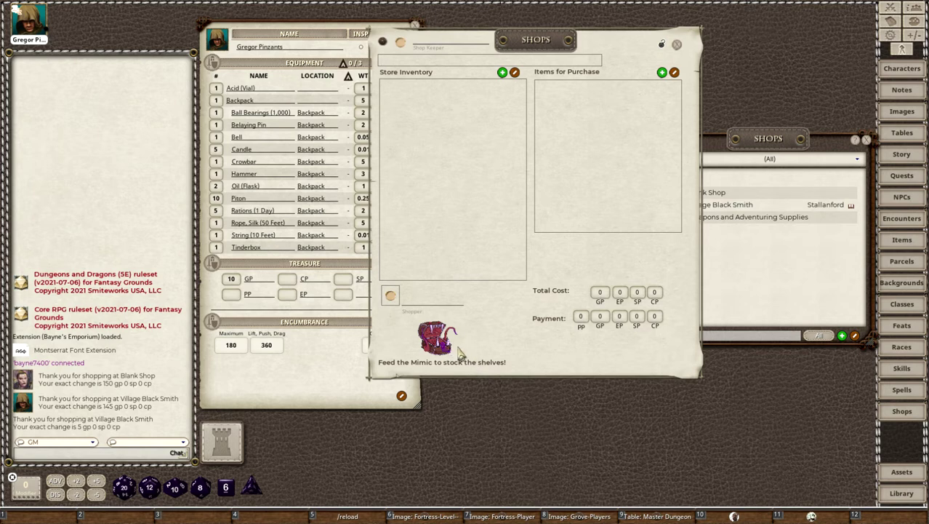
- Stock the new shop's store inventory with Adamantine Plate Armor from the items list, with a quantity of 2
{"action": "left_click", "coordinate": [902, 240]}
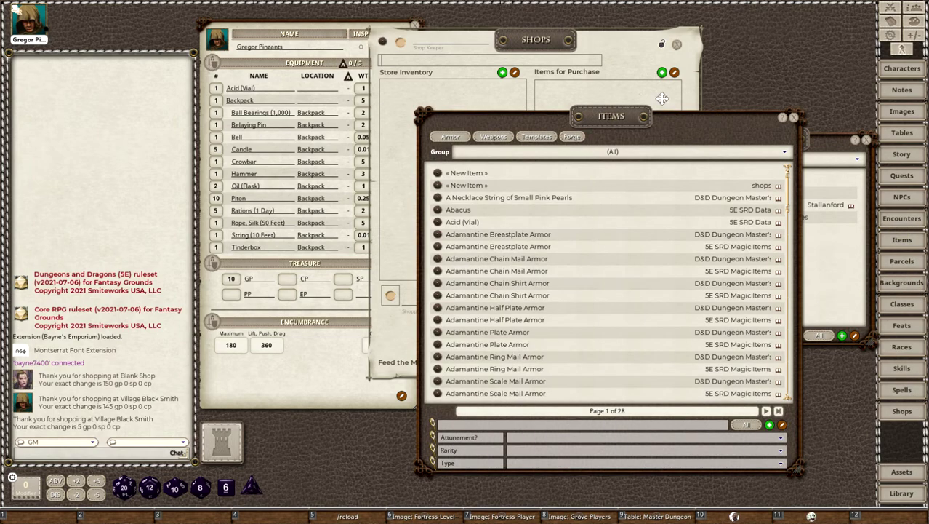
{"action": "left_click_drag", "start_coordinate": [622, 116], "coordinate": [768, 29]}
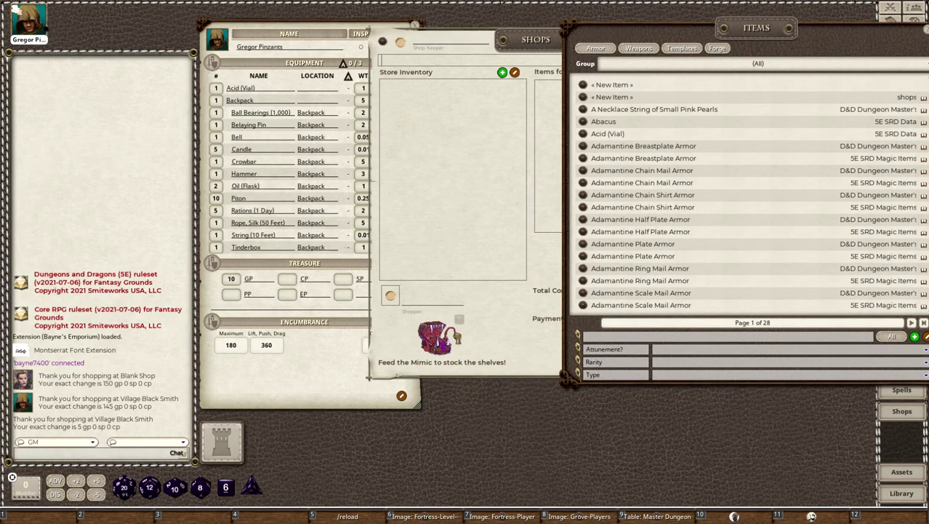
{"action": "left_click_drag", "start_coordinate": [455, 336], "coordinate": [444, 346]}
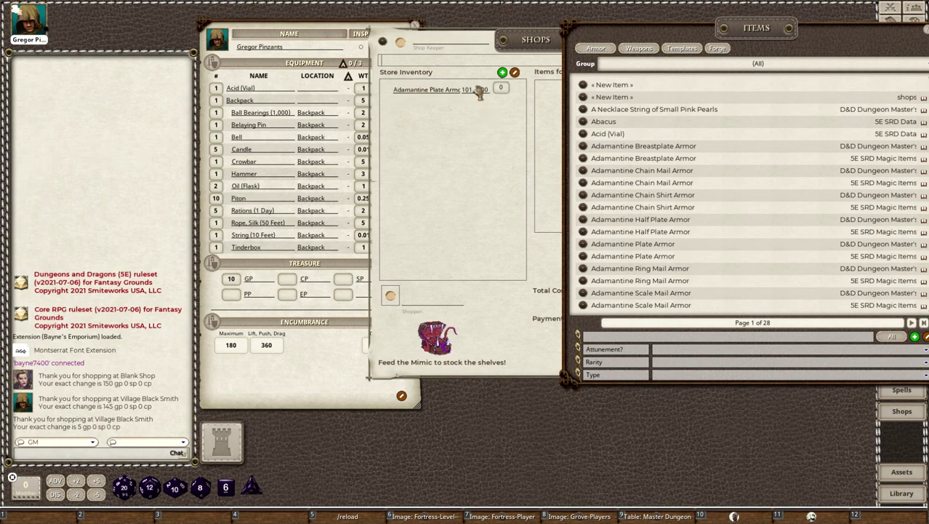
{"action": "left_click", "coordinate": [473, 175]}
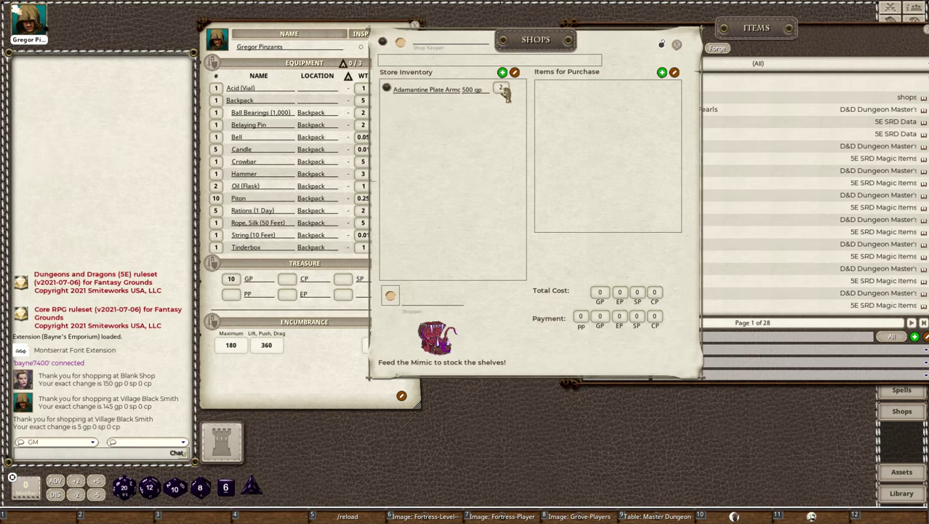
- Open the stocked Adamantine Plate Armor record, unlock it to examine its editable fields, and close it
{"action": "left_click", "coordinate": [388, 88]}
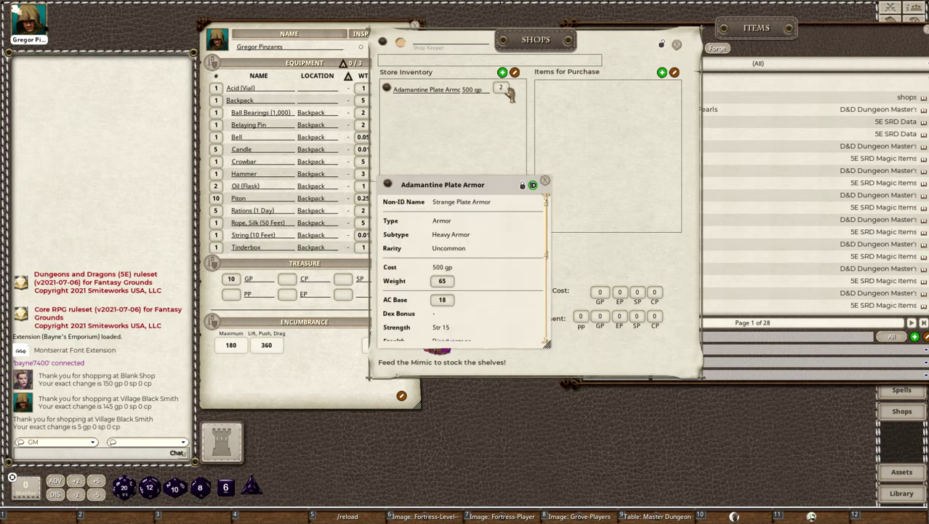
{"action": "scroll", "coordinate": [473, 276], "scroll_direction": "down", "scroll_amount": 3}
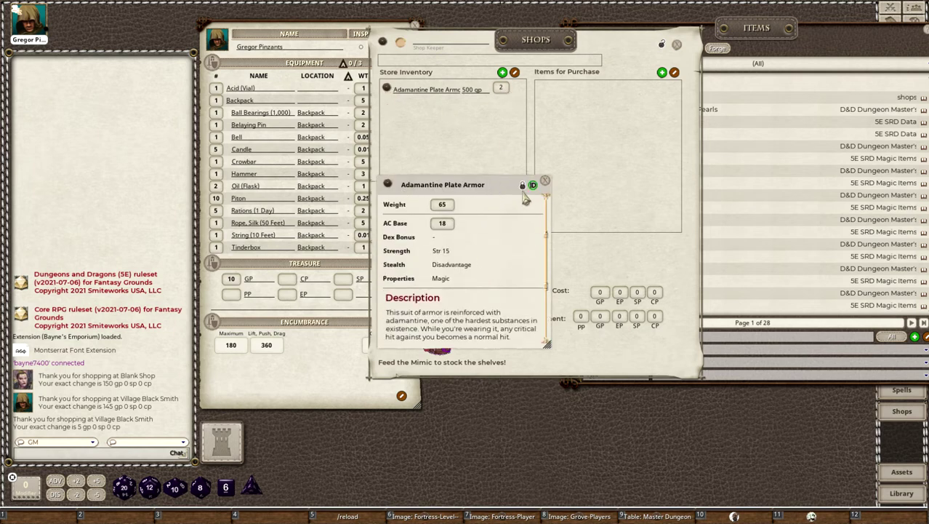
{"action": "left_click", "coordinate": [522, 186]}
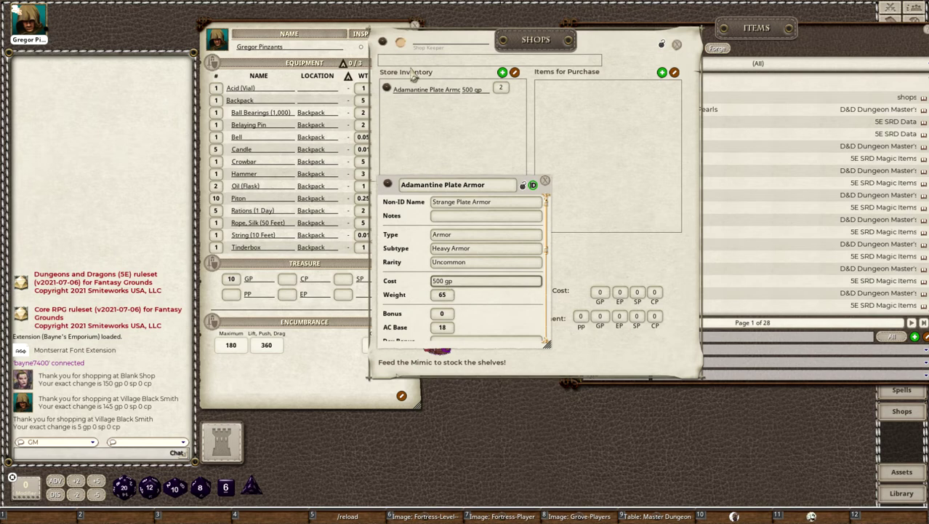
{"action": "scroll", "coordinate": [547, 190], "scroll_direction": "down", "scroll_amount": 2}
{"action": "left_click", "coordinate": [545, 181]}
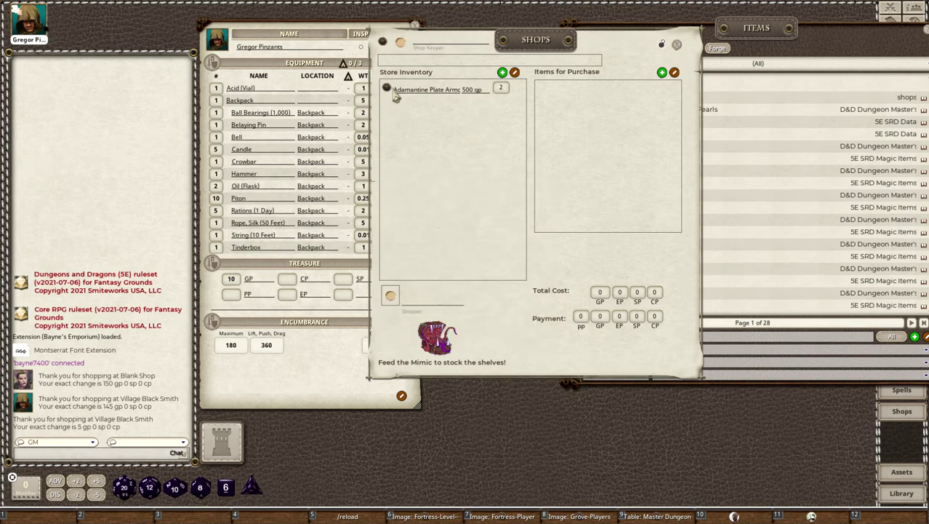
- Put one Adamantine Plate Armor from the store inventory into the items for purchase, and close the new shop
{"action": "left_click_drag", "start_coordinate": [393, 93], "coordinate": [633, 120]}
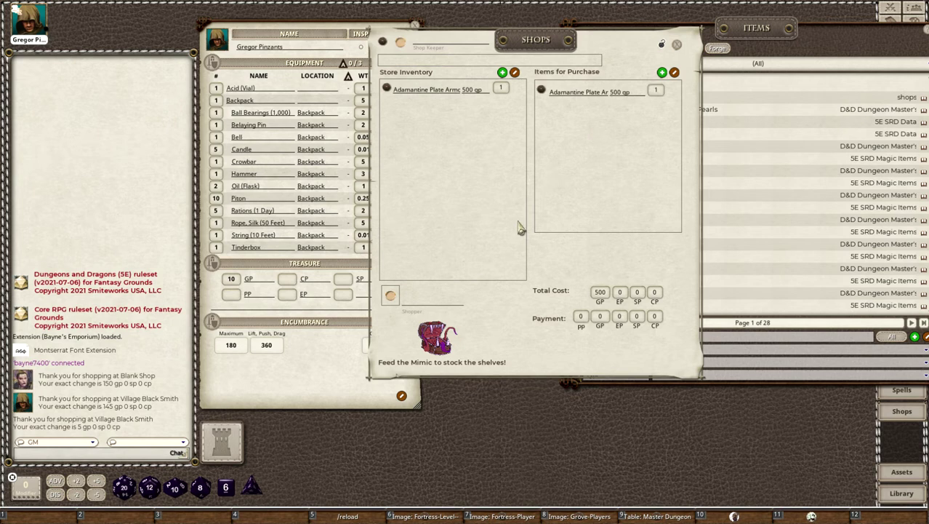
{"action": "left_click", "coordinate": [677, 45]}
{"action": "left_click_drag", "start_coordinate": [759, 30], "coordinate": [636, 42]}
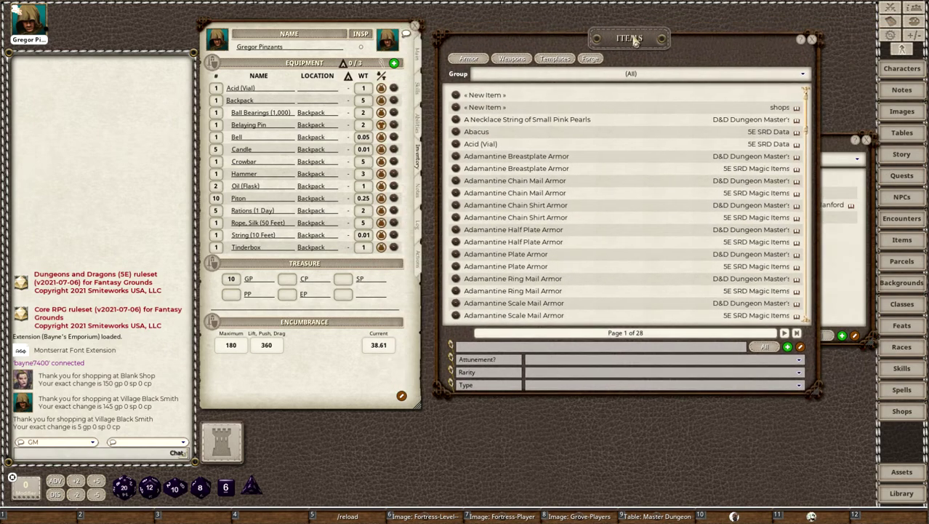
{"action": "left_click_drag", "start_coordinate": [843, 150], "coordinate": [718, 150]}
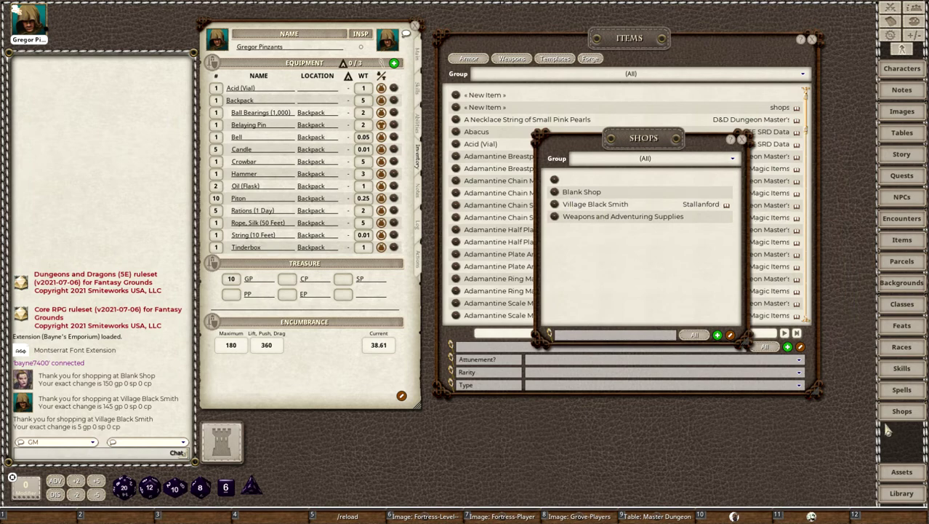
- Examine the shops module in the library and search the data modules by name for "shops"
{"action": "left_click", "coordinate": [902, 493]}
{"action": "left_click", "coordinate": [578, 112]}
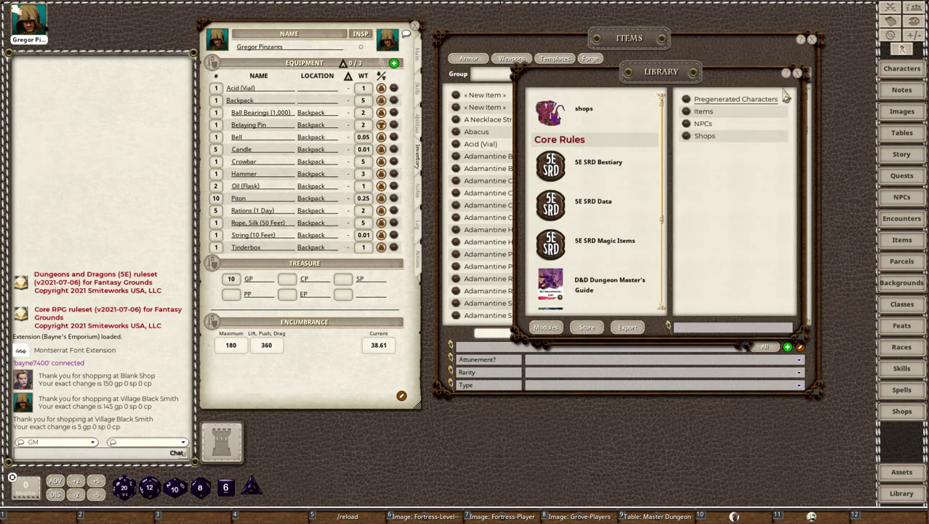
{"action": "left_click", "coordinate": [545, 327]}
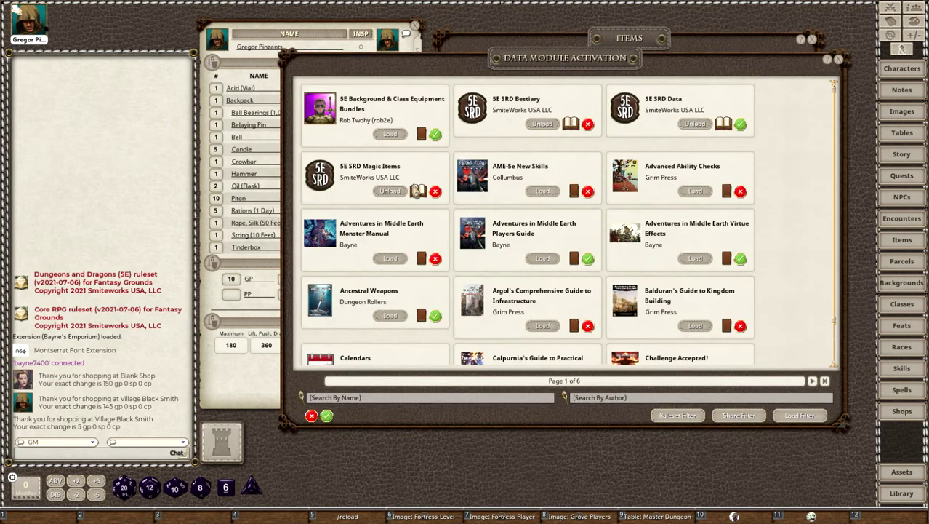
{"action": "type", "text": "shop"}
{"action": "key", "text": "Return"}
{"action": "left_click", "coordinate": [372, 399]}
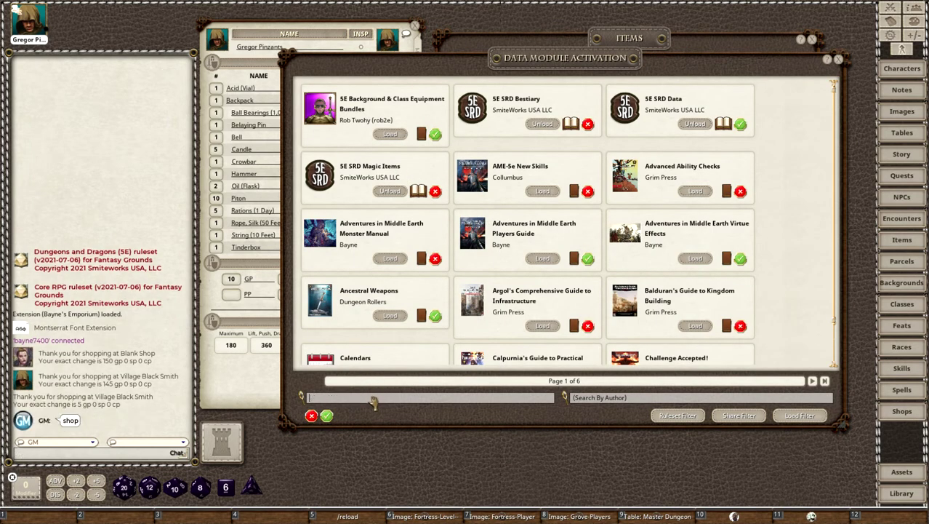
{"action": "type", "text": "shops"}
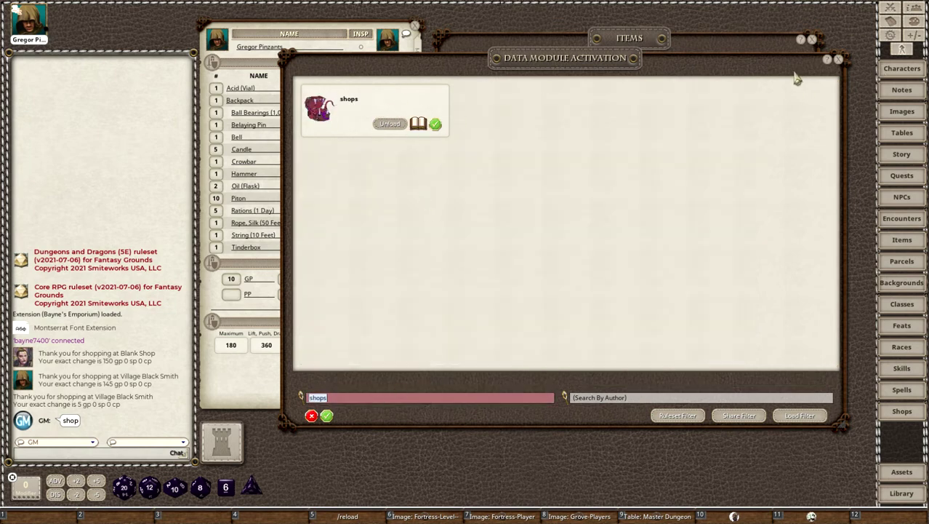
{"action": "left_click_drag", "start_coordinate": [793, 74], "coordinate": [572, 183]}
{"action": "left_click", "coordinate": [733, 85]}
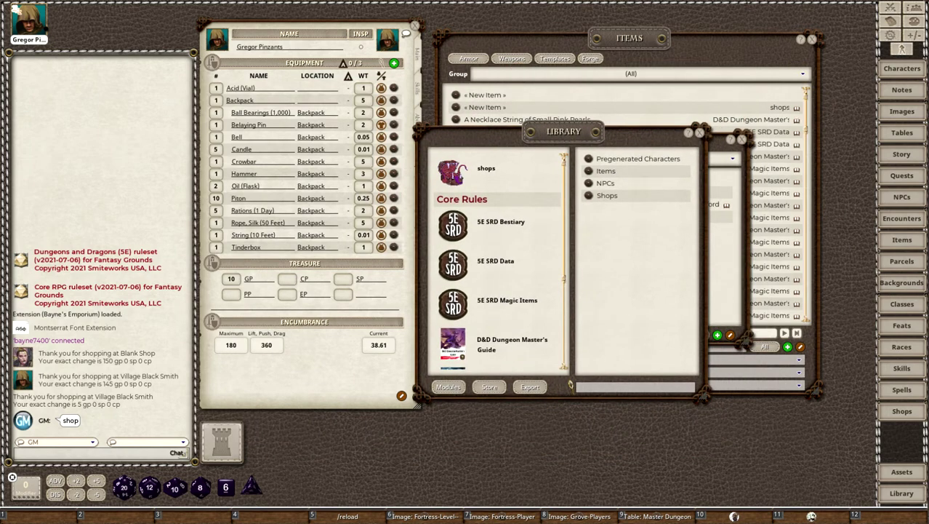
- Check the sidebar settings in the options, and close the options and library windows
{"action": "left_click", "coordinate": [891, 35]}
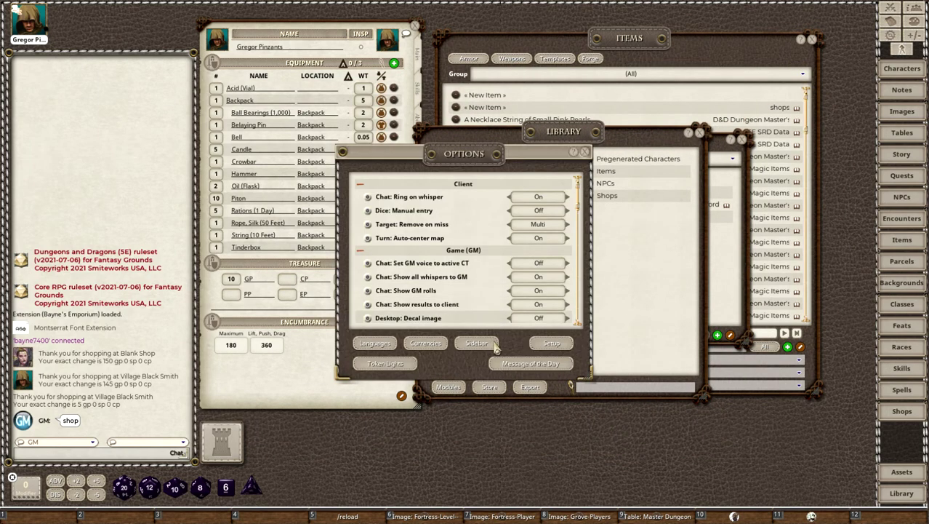
{"action": "left_click", "coordinate": [480, 344]}
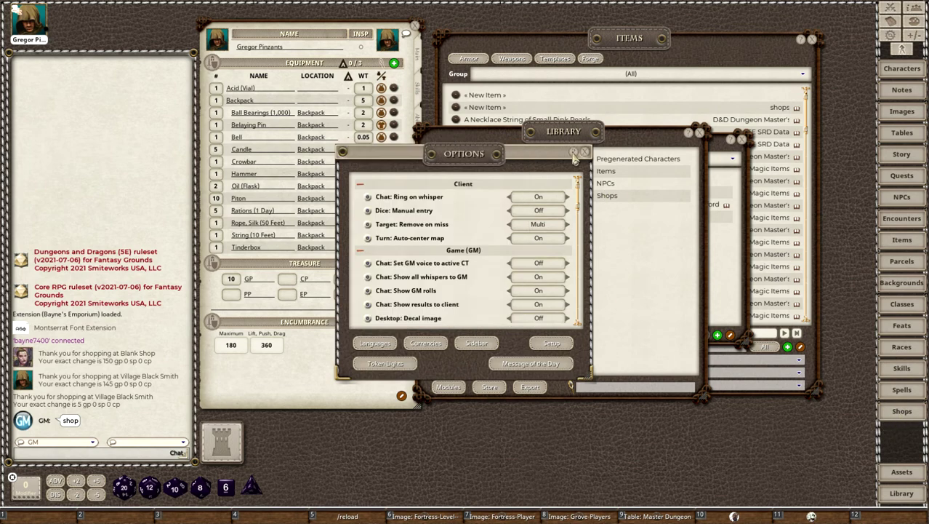
{"action": "left_click", "coordinate": [519, 149]}
{"action": "left_click", "coordinate": [584, 152]}
{"action": "left_click_drag", "start_coordinate": [593, 136], "coordinate": [509, 198]}
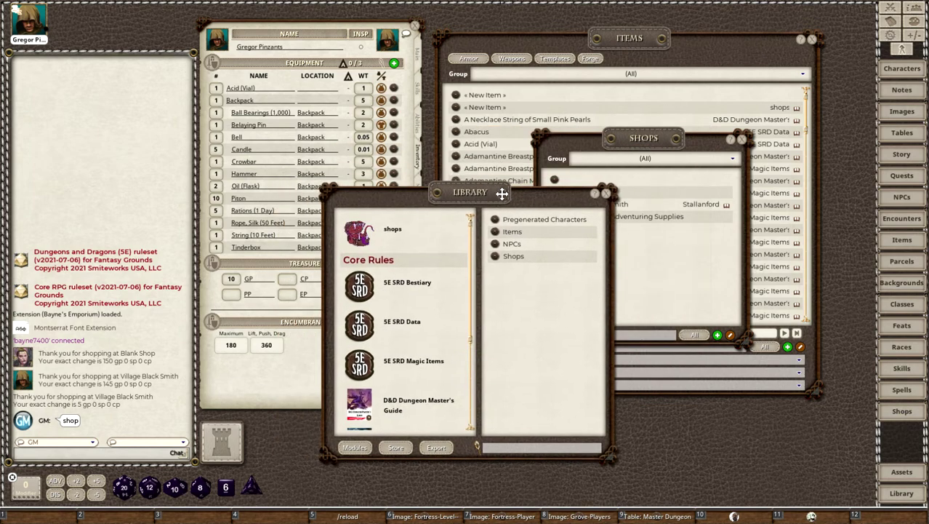
{"action": "left_click", "coordinate": [616, 195]}
- Open the Village Black Smith shop and delete the three empty entries from its items for purchase
{"action": "left_click_drag", "start_coordinate": [649, 144], "coordinate": [766, 201]}
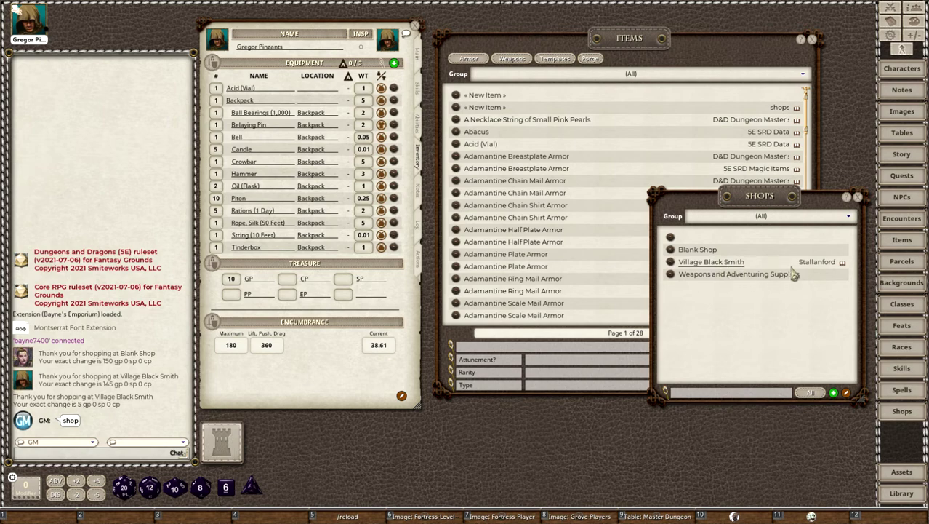
{"action": "left_click", "coordinate": [728, 264]}
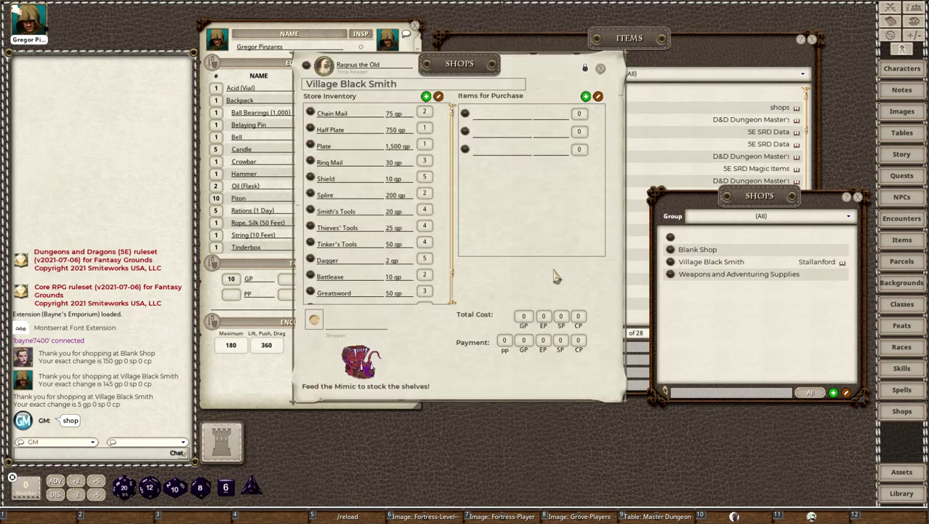
{"action": "left_click", "coordinate": [598, 96]}
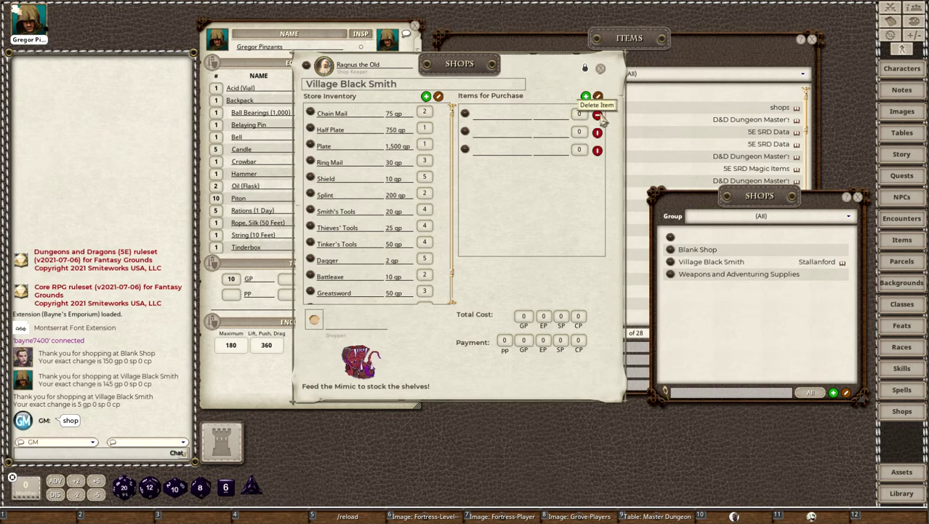
{"action": "left_click", "coordinate": [597, 114]}
{"action": "left_click", "coordinate": [597, 115]}
{"action": "left_click", "coordinate": [598, 116]}
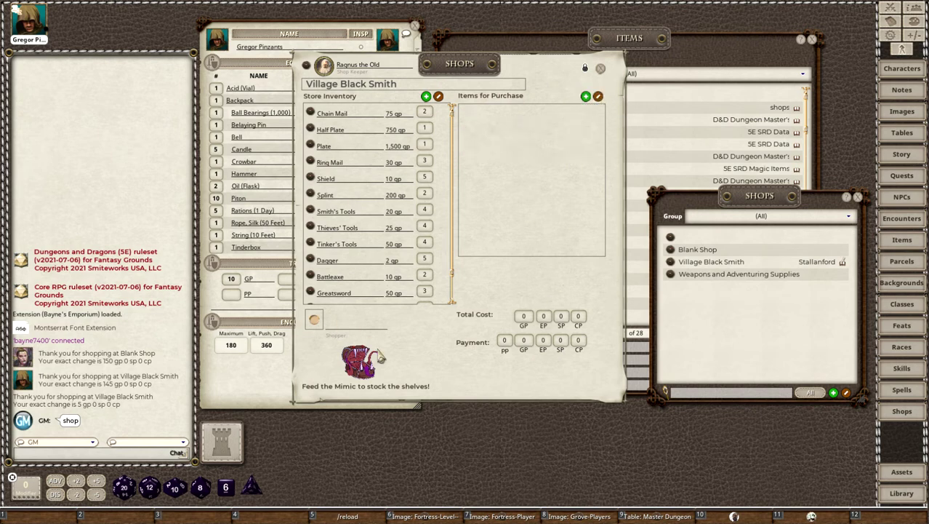
- Examine the Village Black Smith's store inventory and its Tinker's Tools record, and close that record
{"action": "left_click_drag", "start_coordinate": [429, 355], "coordinate": [405, 400]}
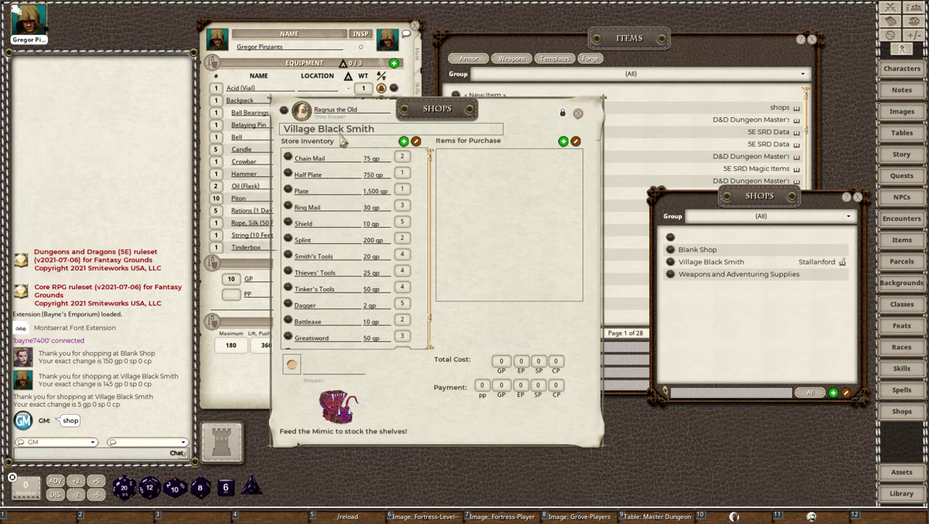
{"action": "scroll", "coordinate": [323, 240], "scroll_direction": "down", "scroll_amount": 1}
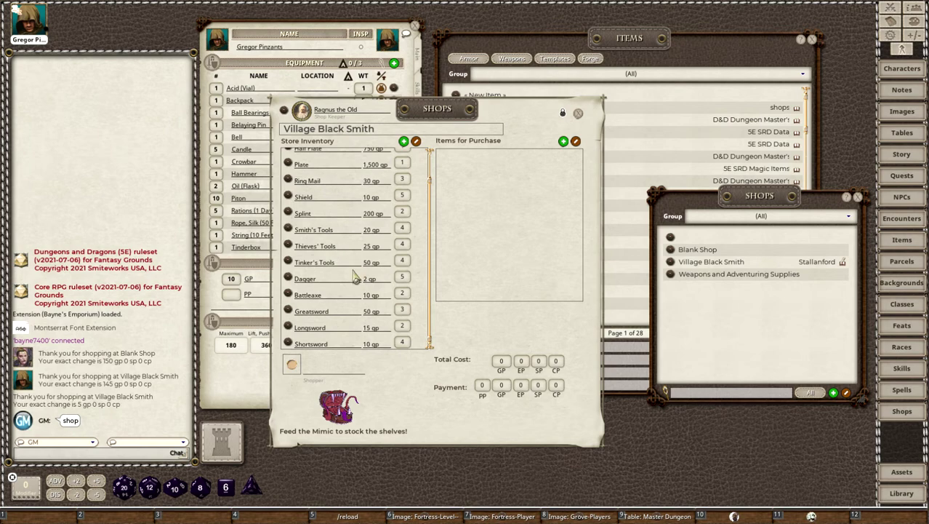
{"action": "left_click", "coordinate": [291, 262]}
{"action": "left_click", "coordinate": [549, 186]}
{"action": "scroll", "coordinate": [429, 234], "scroll_direction": "up", "scroll_amount": 1}
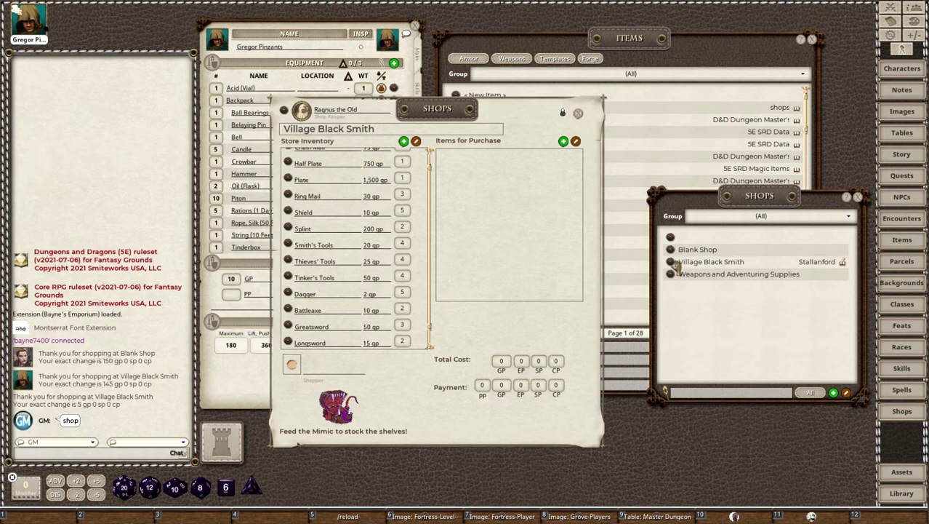
- Duplicate the Village Black Smith record in the shops list, and close the original shop's window
{"action": "left_click_drag", "start_coordinate": [672, 263], "coordinate": [686, 299]}
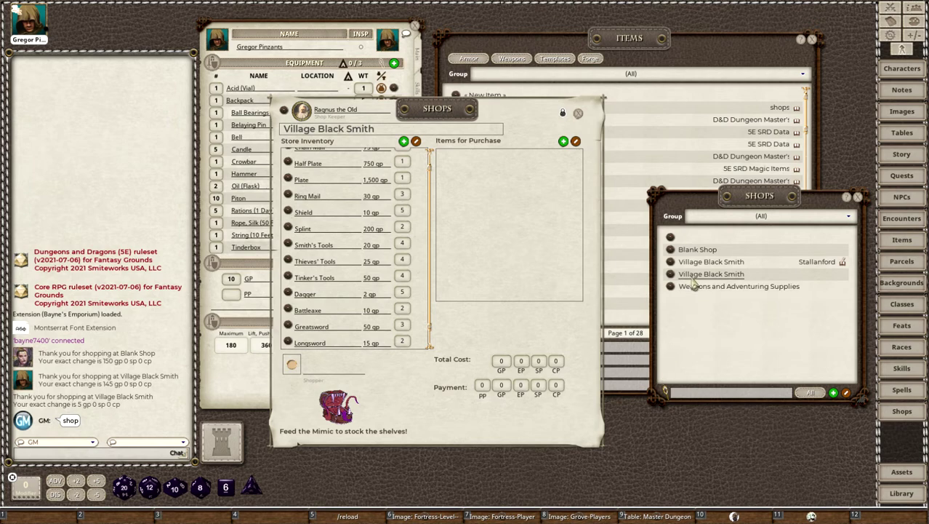
{"action": "left_click", "coordinate": [578, 114]}
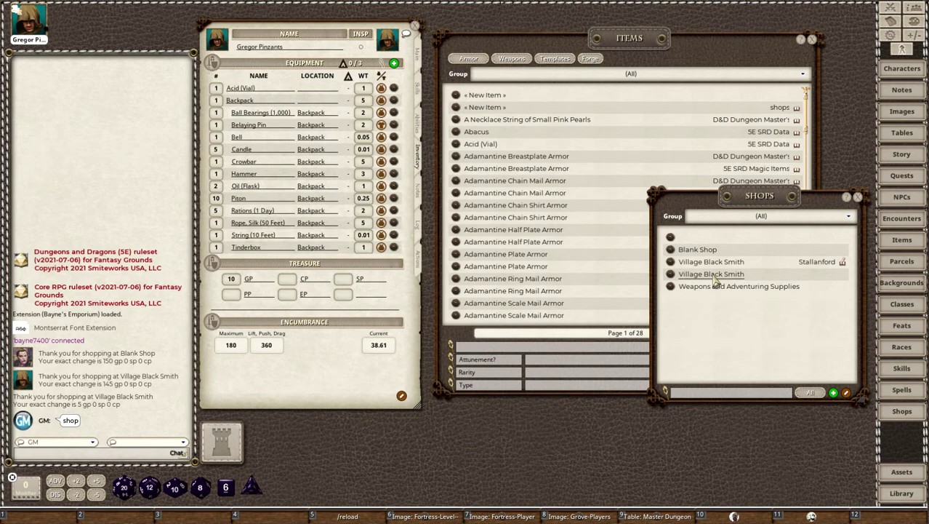
- Open the duplicated Village Black Smith shop, arrange the windows beside the character sheet, and assign the open character as the shopper
{"action": "left_click", "coordinate": [711, 274]}
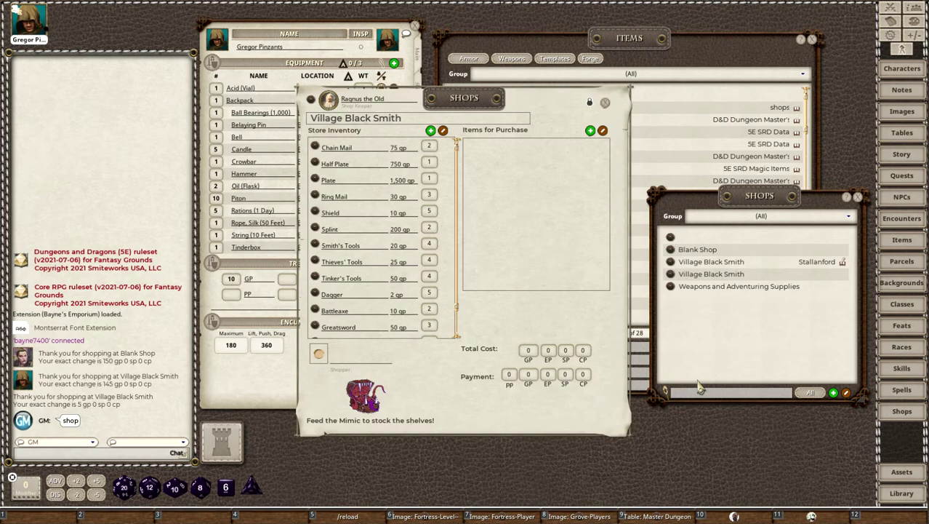
{"action": "left_click_drag", "start_coordinate": [586, 314], "coordinate": [697, 302]}
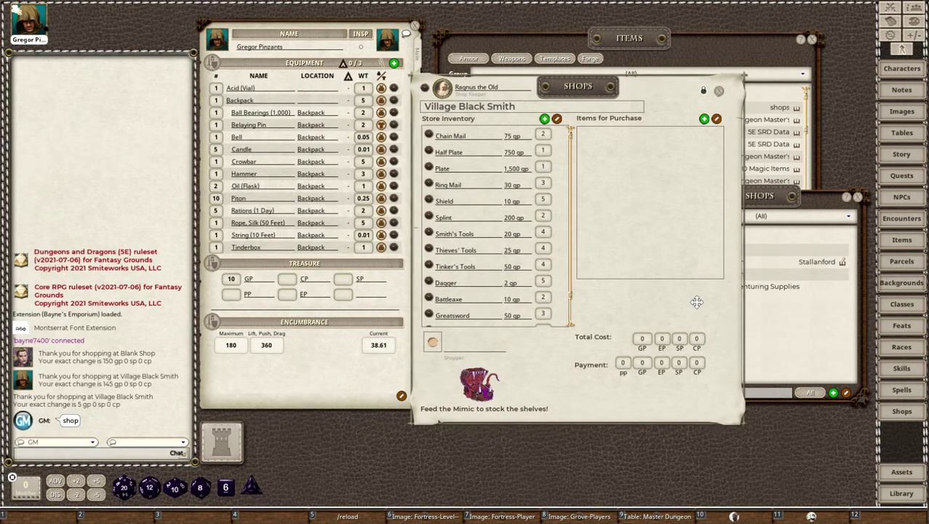
{"action": "left_click_drag", "start_coordinate": [762, 201], "coordinate": [823, 199]}
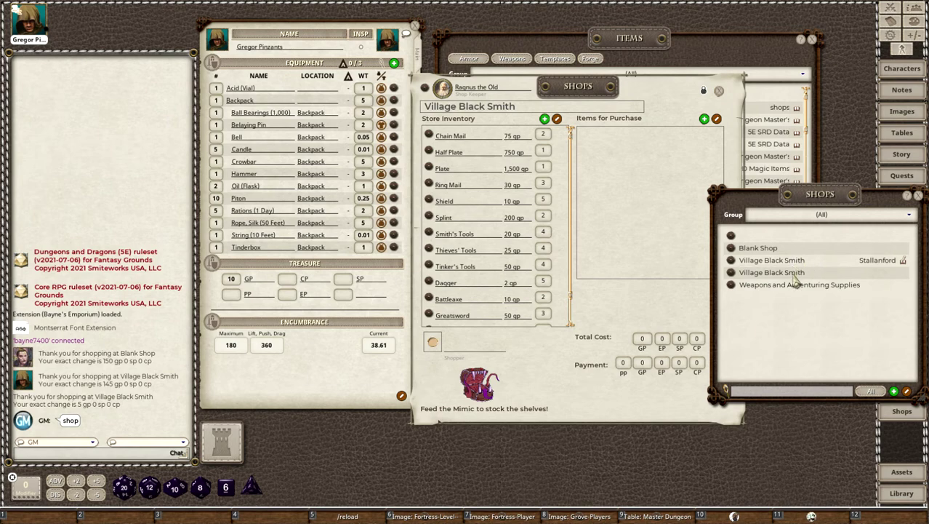
{"action": "left_click", "coordinate": [684, 283]}
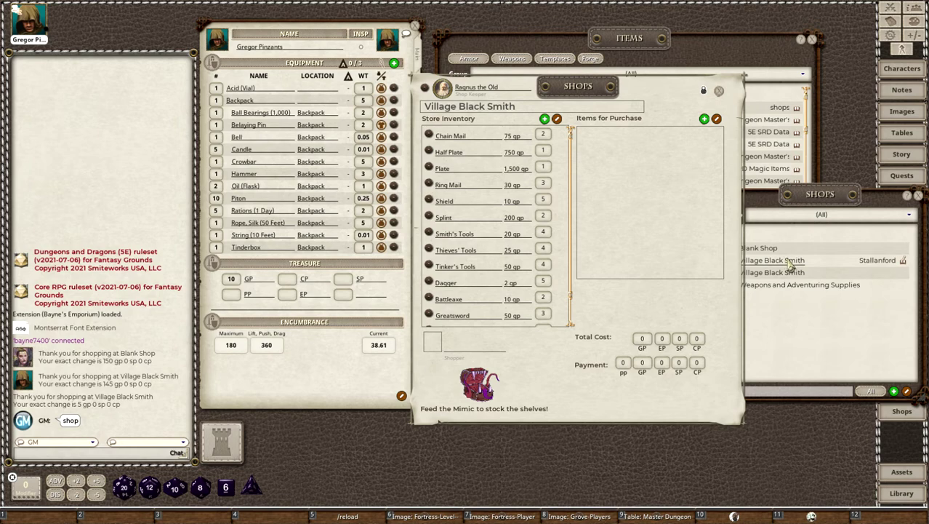
{"action": "left_click_drag", "start_coordinate": [690, 93], "coordinate": [701, 88]}
{"action": "left_click_drag", "start_coordinate": [218, 45], "coordinate": [471, 337]}
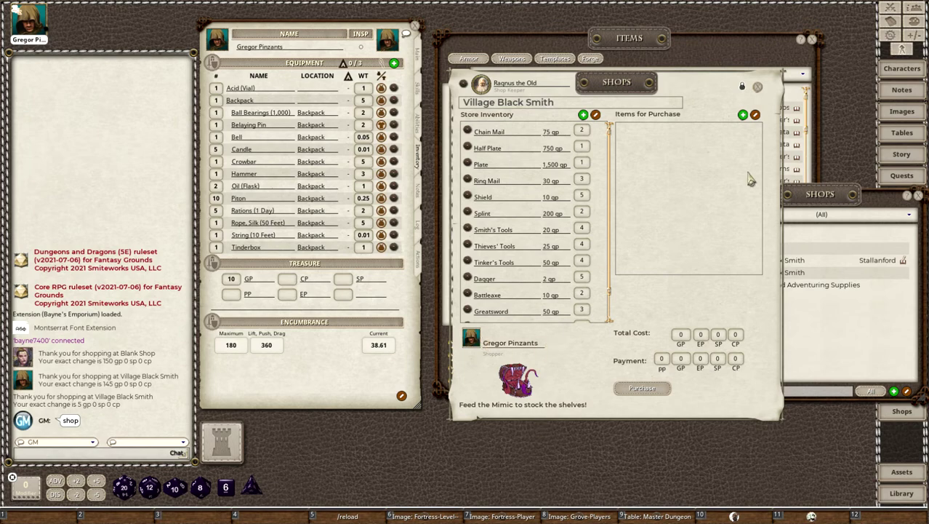
- Add Plate, Ring Mail and a blank entry in turn to the items for purchase, deleting each one again
{"action": "left_click_drag", "start_coordinate": [465, 167], "coordinate": [713, 166]}
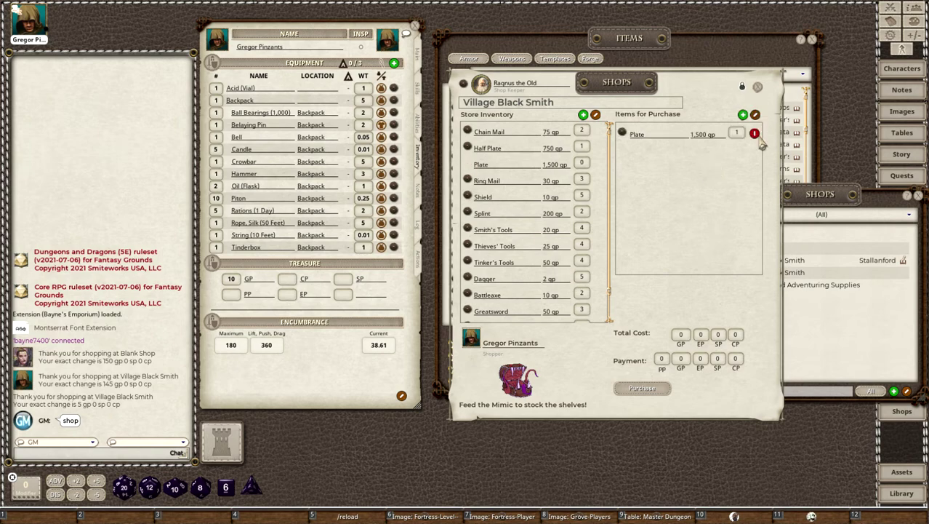
{"action": "left_click_drag", "start_coordinate": [759, 131], "coordinate": [589, 171]}
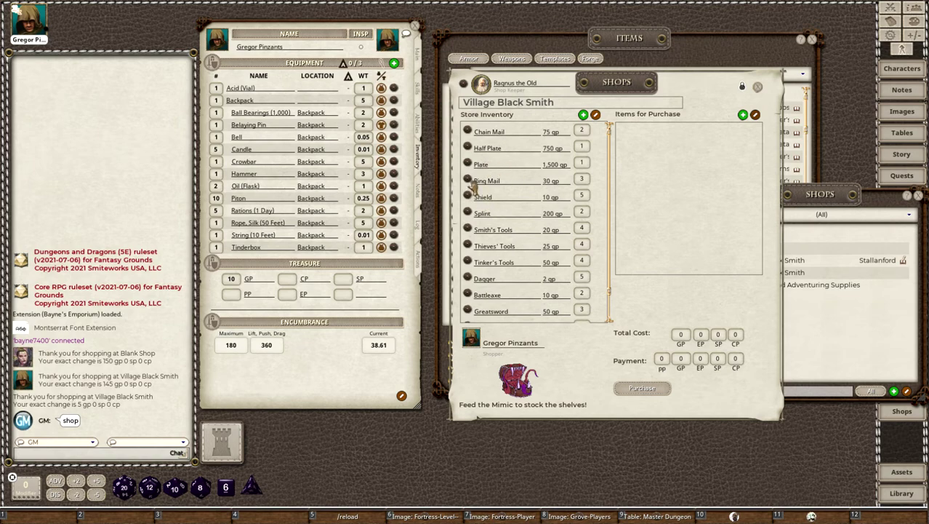
{"action": "left_click_drag", "start_coordinate": [472, 182], "coordinate": [702, 163]}
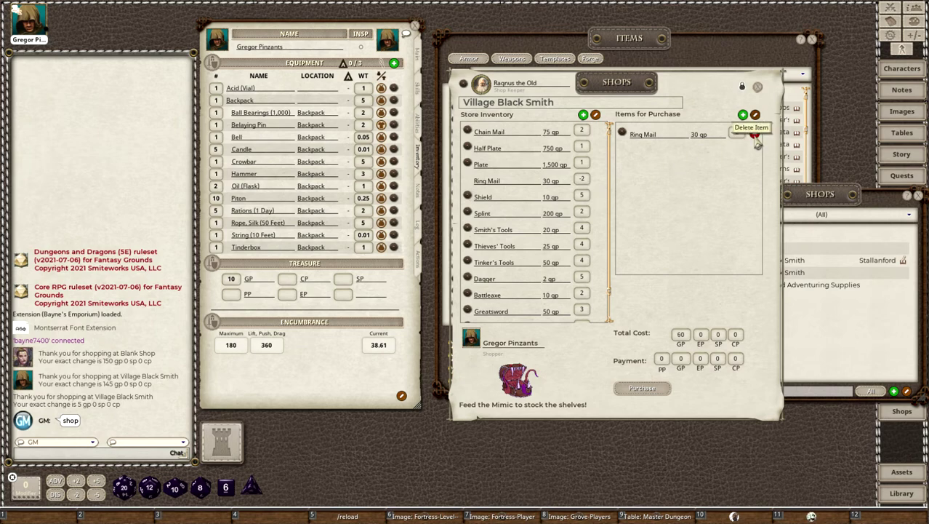
{"action": "left_click", "coordinate": [754, 134]}
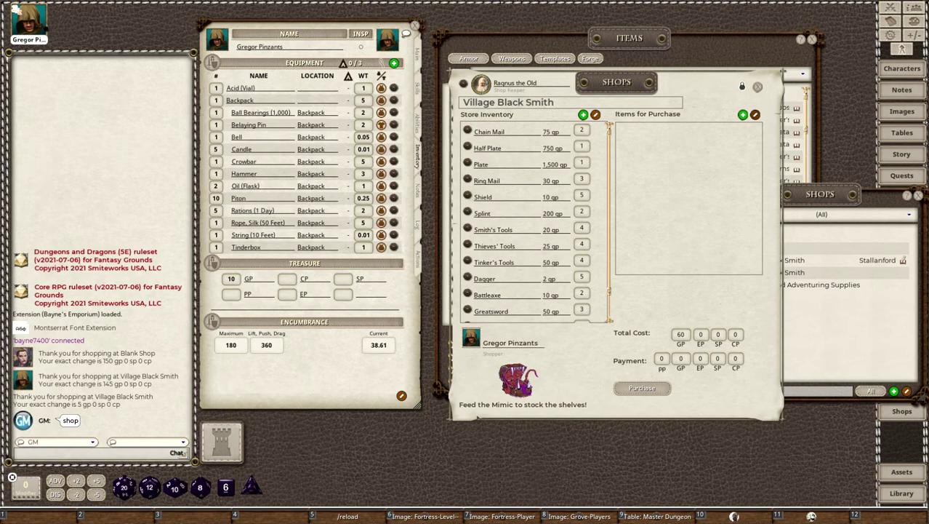
{"action": "left_click", "coordinate": [742, 114]}
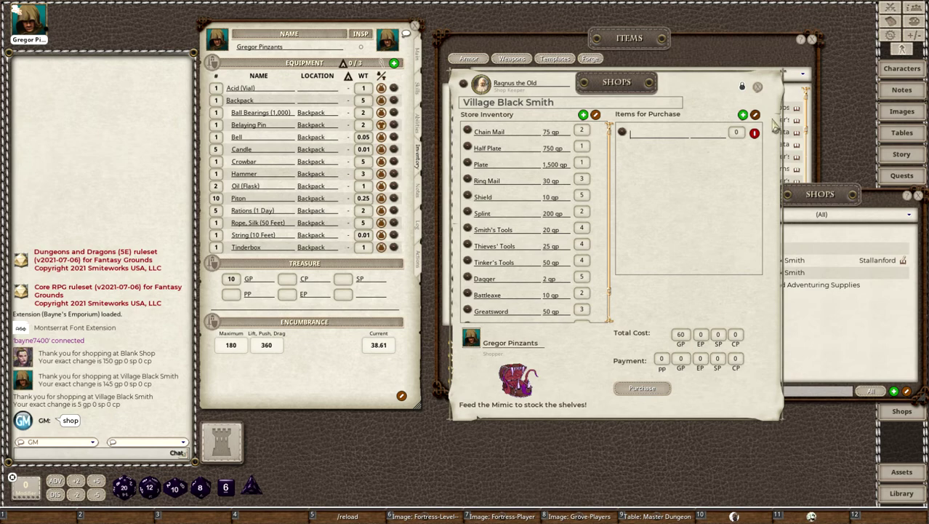
{"action": "left_click", "coordinate": [754, 133]}
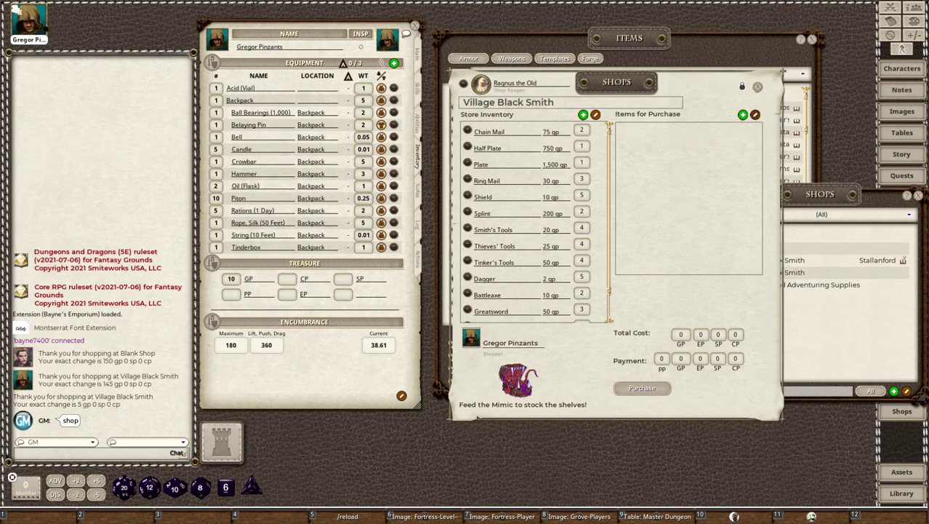
- Share the duplicated Village Black Smith record with the players from the shops list
{"action": "left_click", "coordinate": [830, 209]}
{"action": "right_click", "coordinate": [803, 275]}
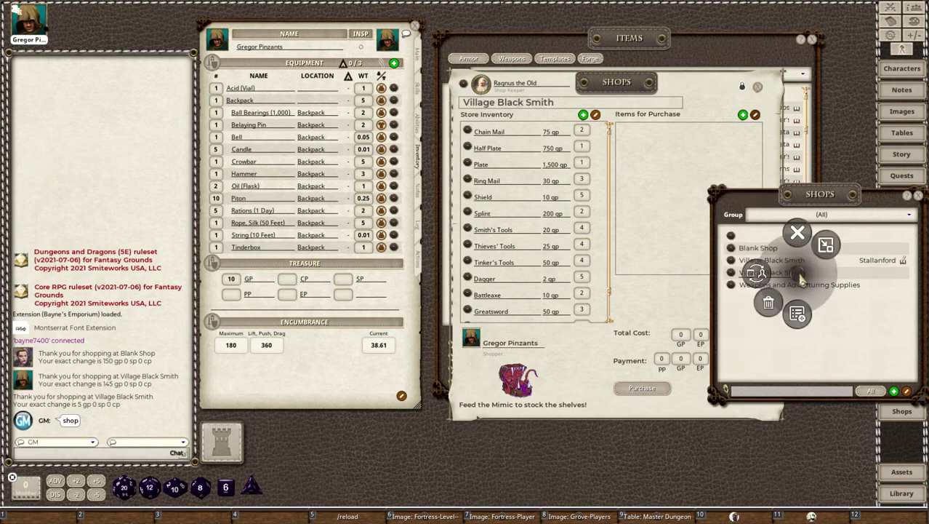
{"action": "left_click", "coordinate": [757, 274]}
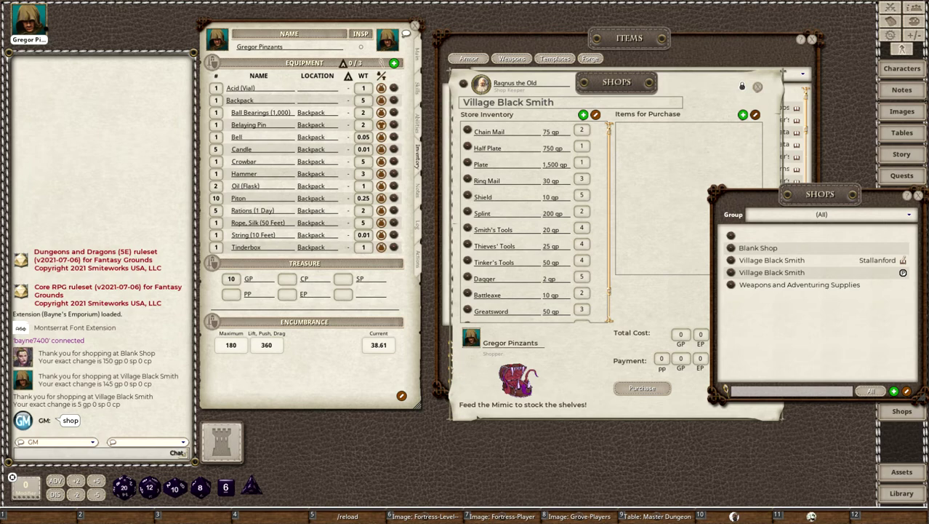
- Put one Smith's Tools, four Thieves' Tools and one Shortsword in the items for purchase, and end list editing
{"action": "left_click_drag", "start_coordinate": [494, 230], "coordinate": [676, 182]}
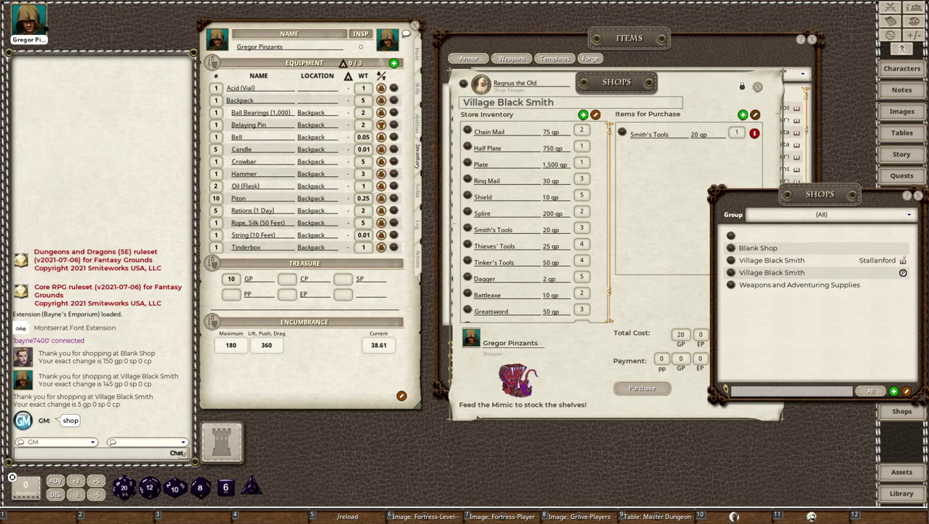
{"action": "left_click_drag", "start_coordinate": [494, 246], "coordinate": [654, 168]}
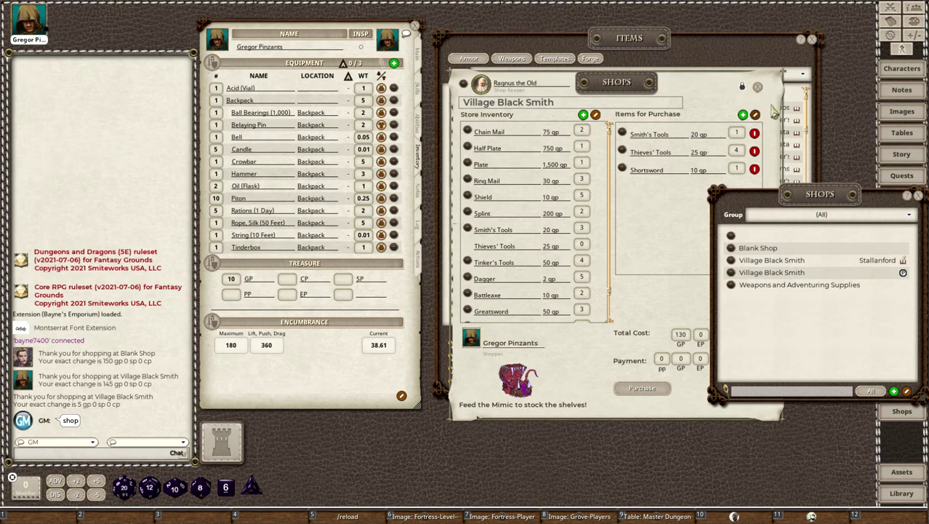
{"action": "left_click", "coordinate": [758, 131]}
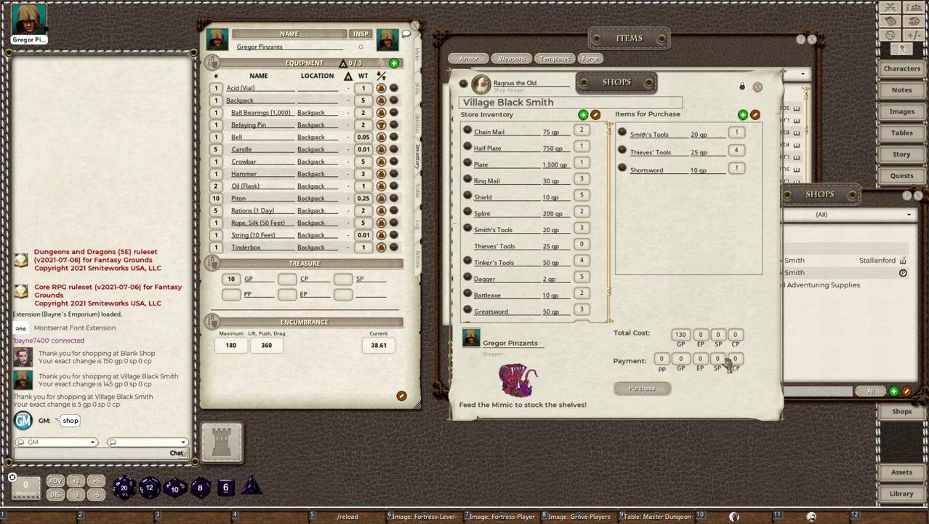
- Try to purchase the selected items with too little payment
{"action": "type", "text": "842"}
{"action": "double_click", "coordinate": [724, 361]}
{"action": "key", "text": "Delete"}
{"action": "left_click", "coordinate": [654, 390]}
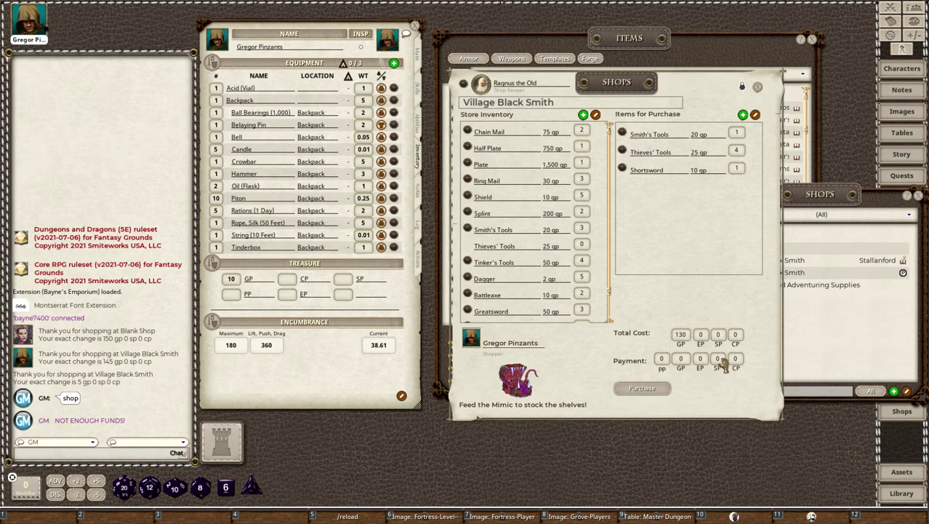
- Enter a payment that covers the total cost and purchase the selected items for the shopper
{"action": "type", "text": "842"}
{"action": "left_click", "coordinate": [643, 388]}
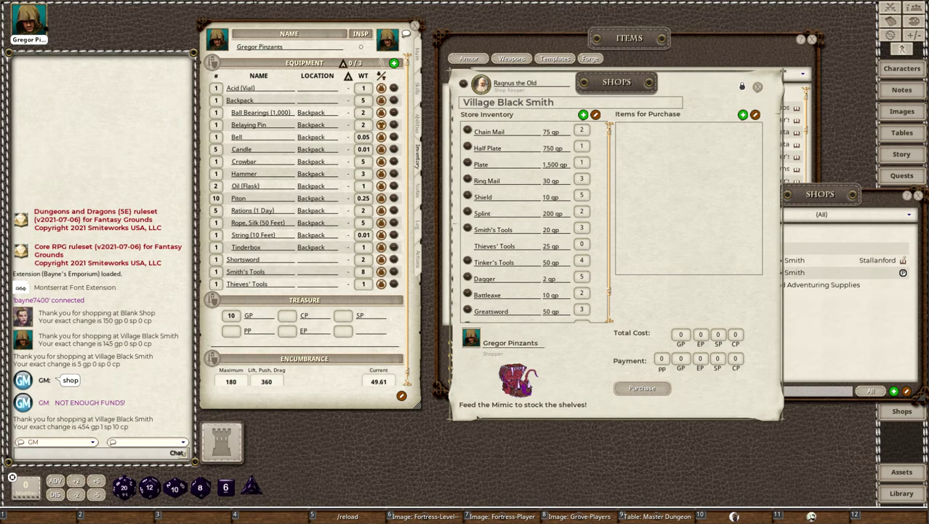
- Set the character's treasure to 464 GP and 2 SP
{"action": "key", "text": "BackSpace"}
{"action": "key", "text": "BackSpace"}
{"action": "type", "text": "46"}
{"action": "type", "text": "4"}
{"action": "type", "text": "2"}
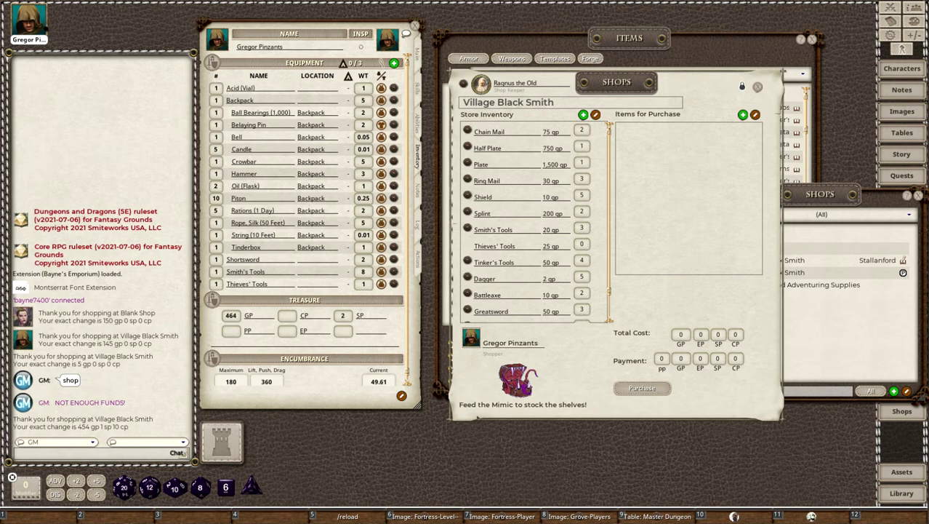